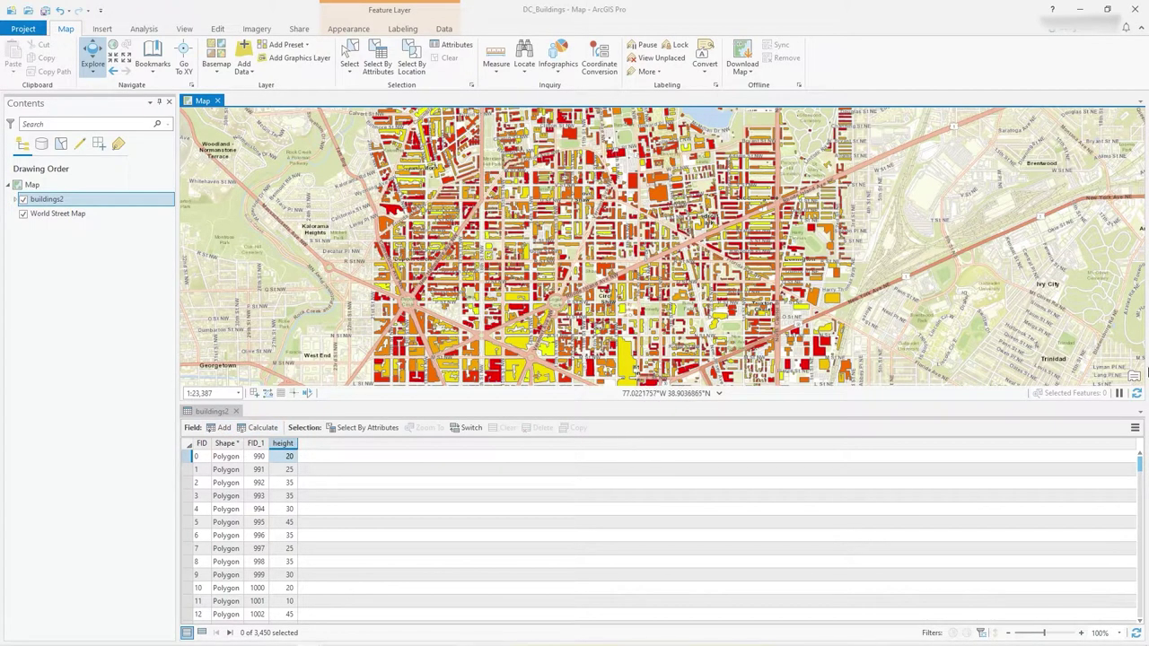
Step: Close the open table and reopen the buildings2 attribute table from the Contents pane
left_click(237, 411)
right_click(44, 200)
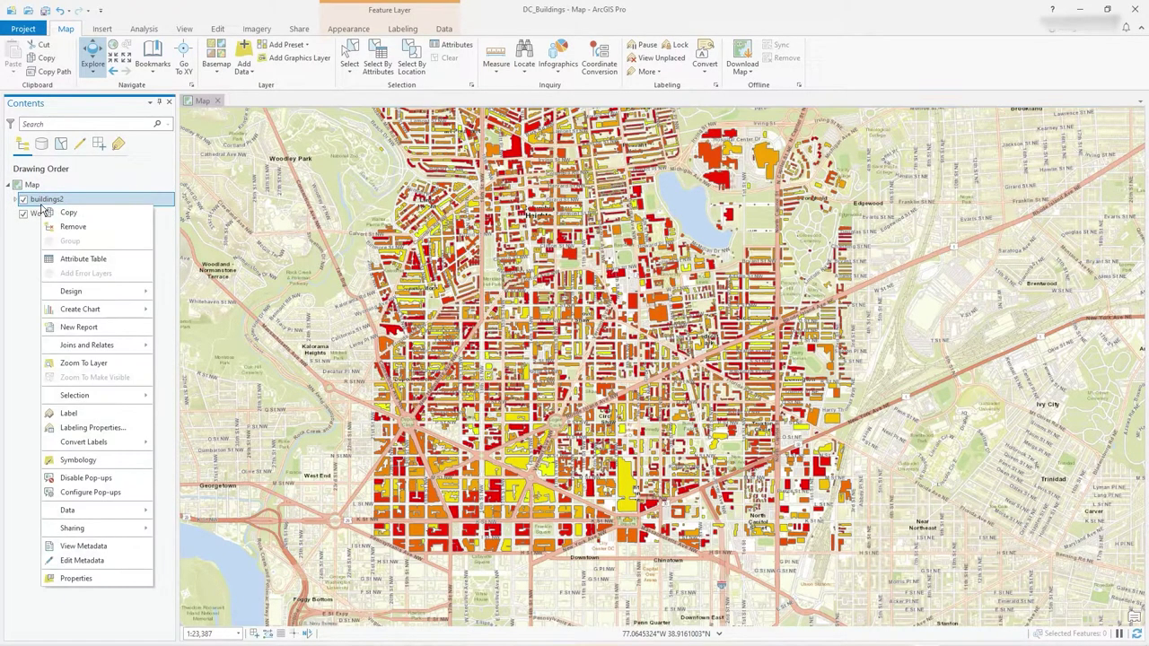
left_click(81, 260)
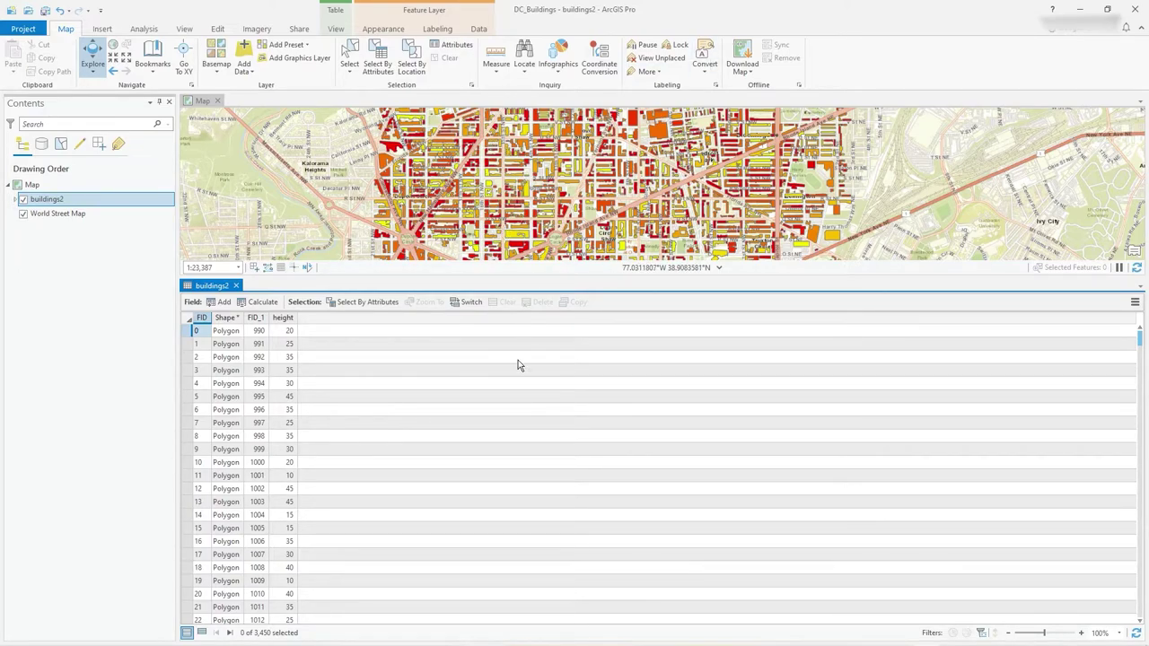
Step: Add a new Long field named ValueIndex to buildings2 and bring up its Number Format settings
left_click(222, 304)
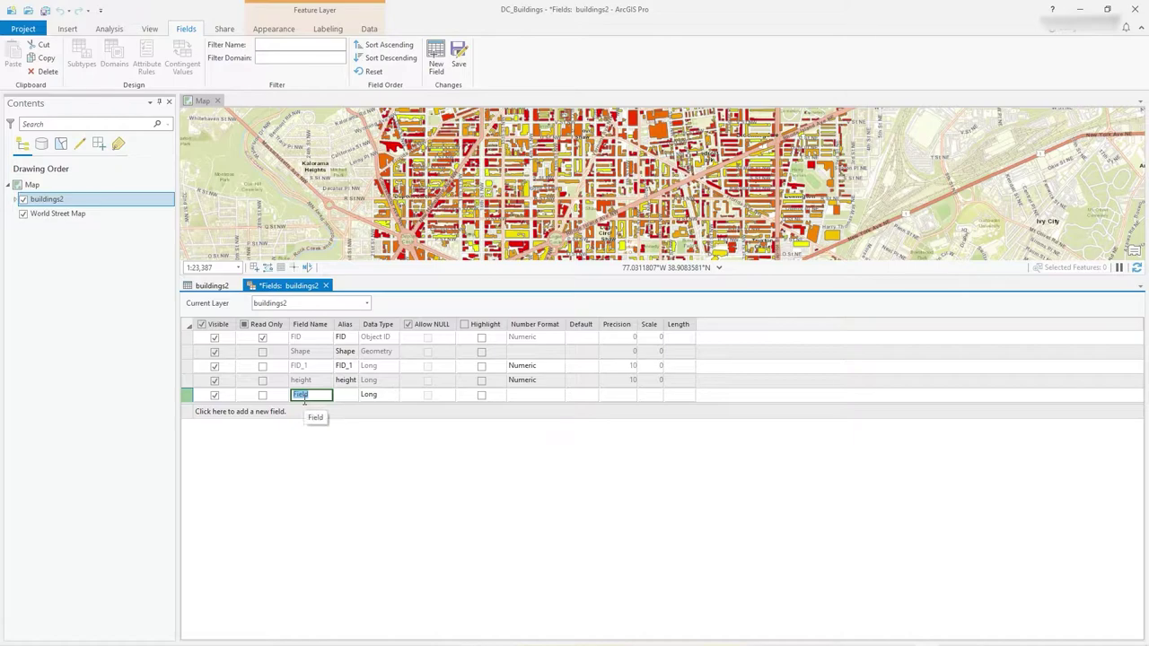
type("Vlu")
key("Tab")
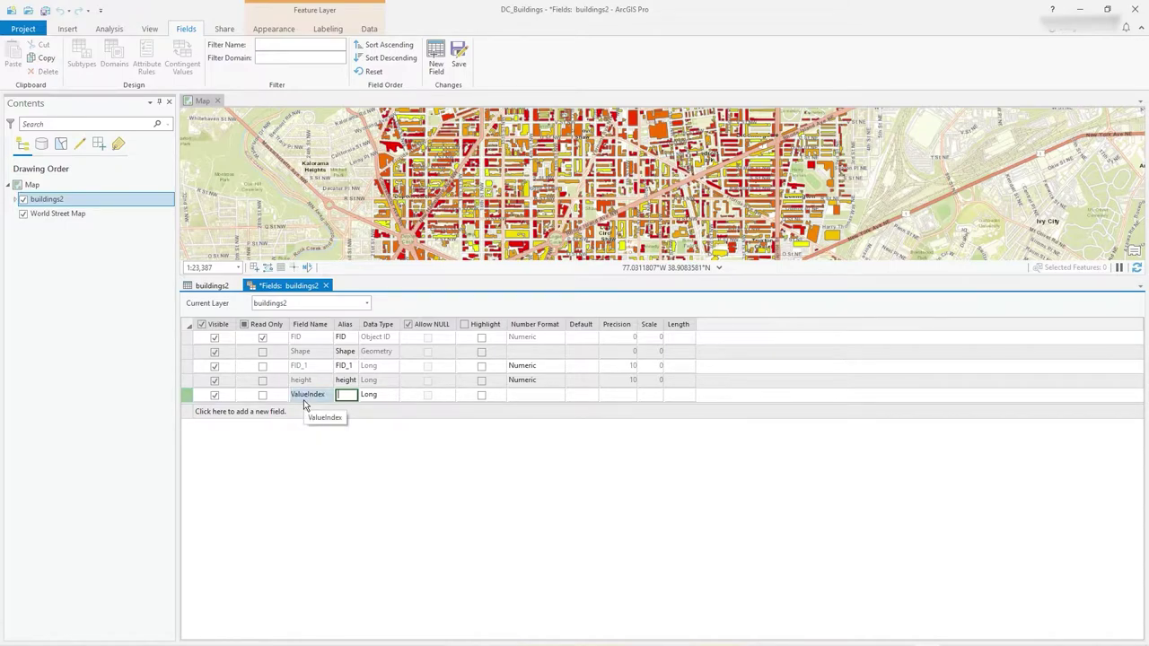
key("Tab")
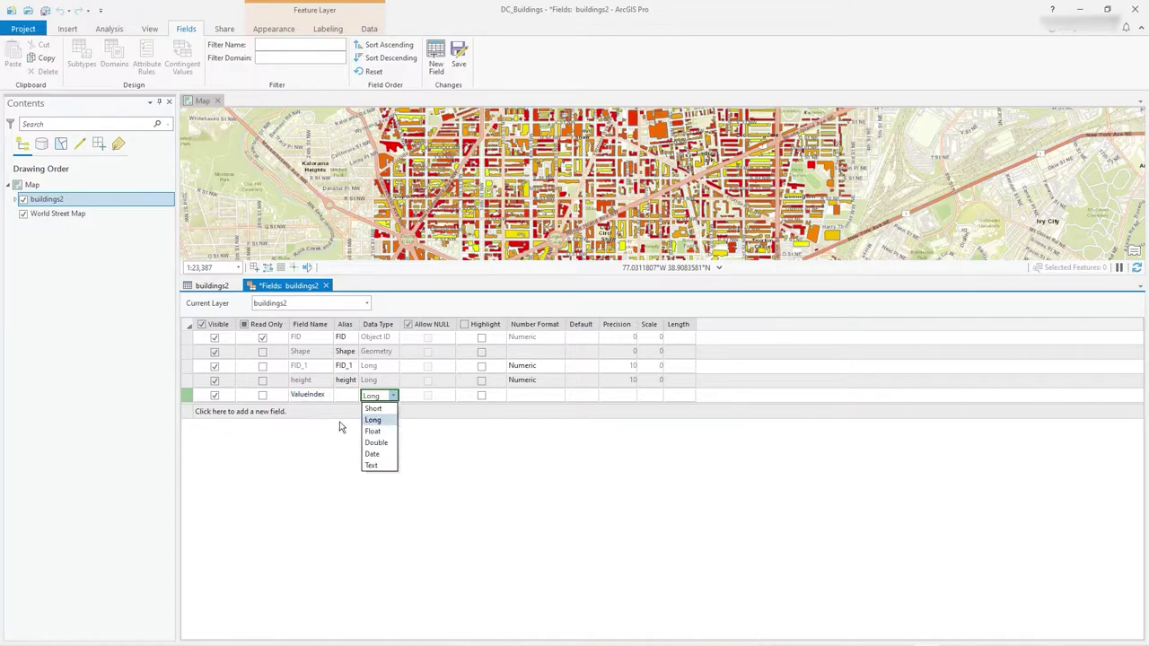
left_click(376, 421)
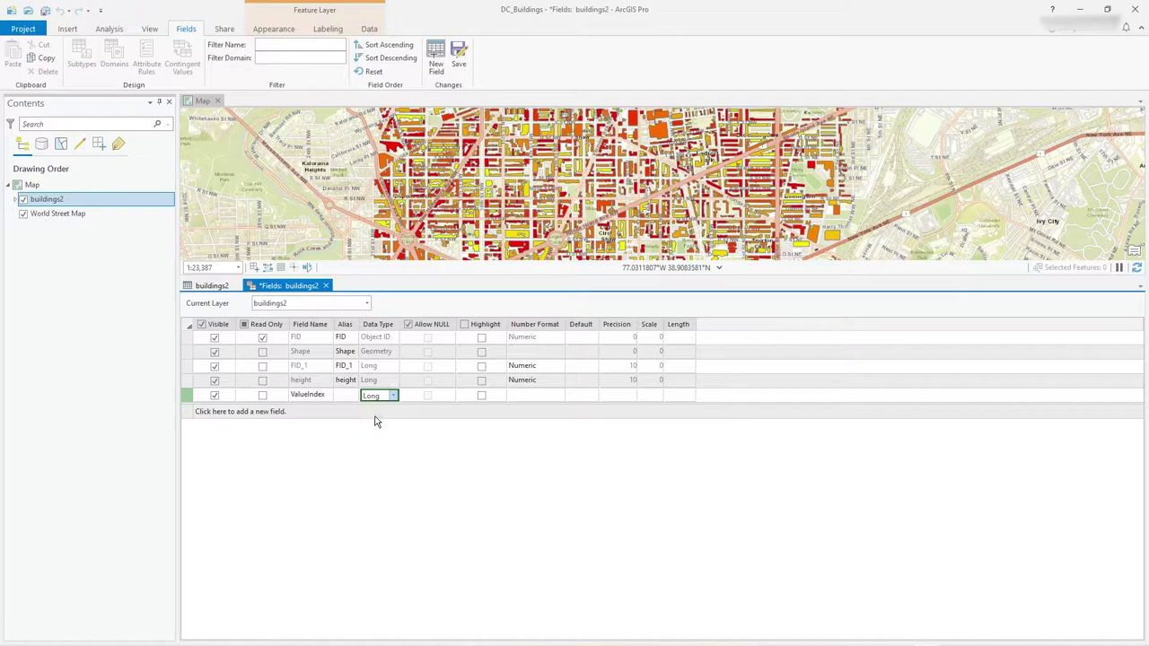
left_click(541, 397)
Step: Choose the Numeric category for ValueIndex's number format and reduce decimal places to 0
left_click(558, 396)
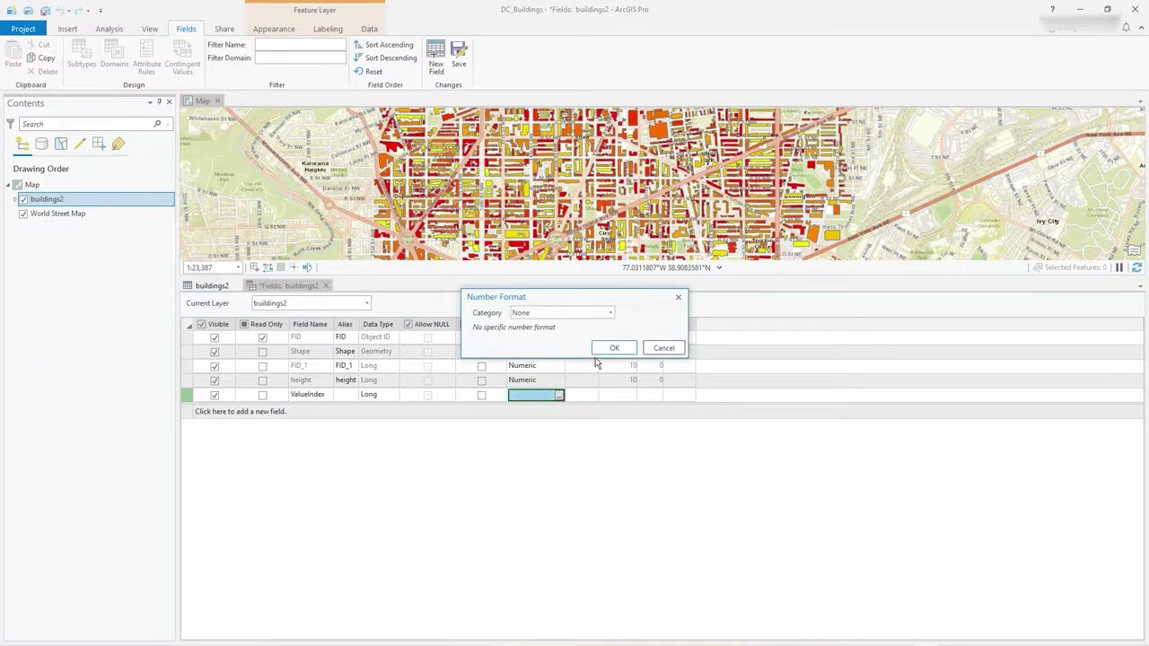
left_click(609, 312)
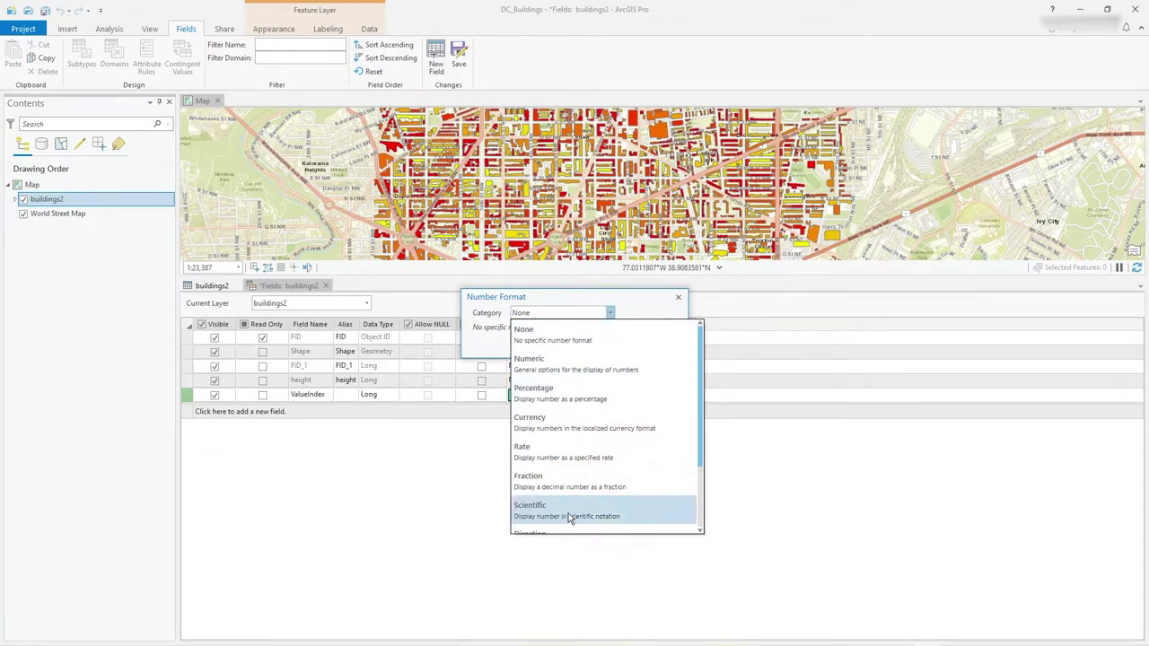
scroll(584, 454, "down", 1)
scroll(581, 457, "up", 1)
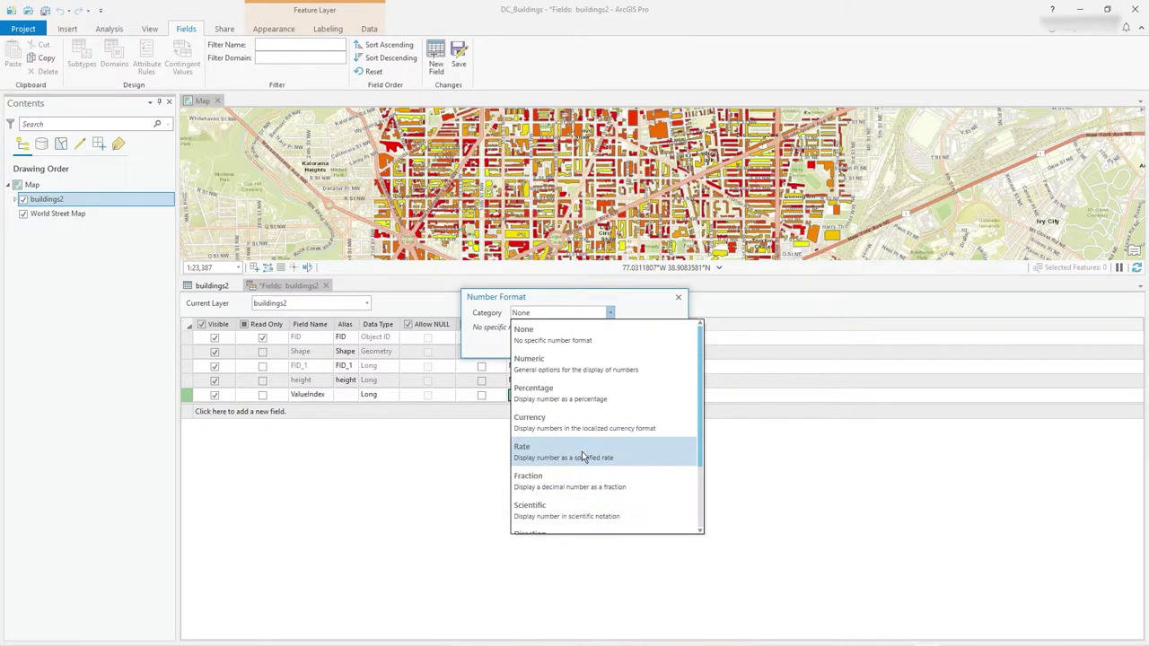
left_click(577, 366)
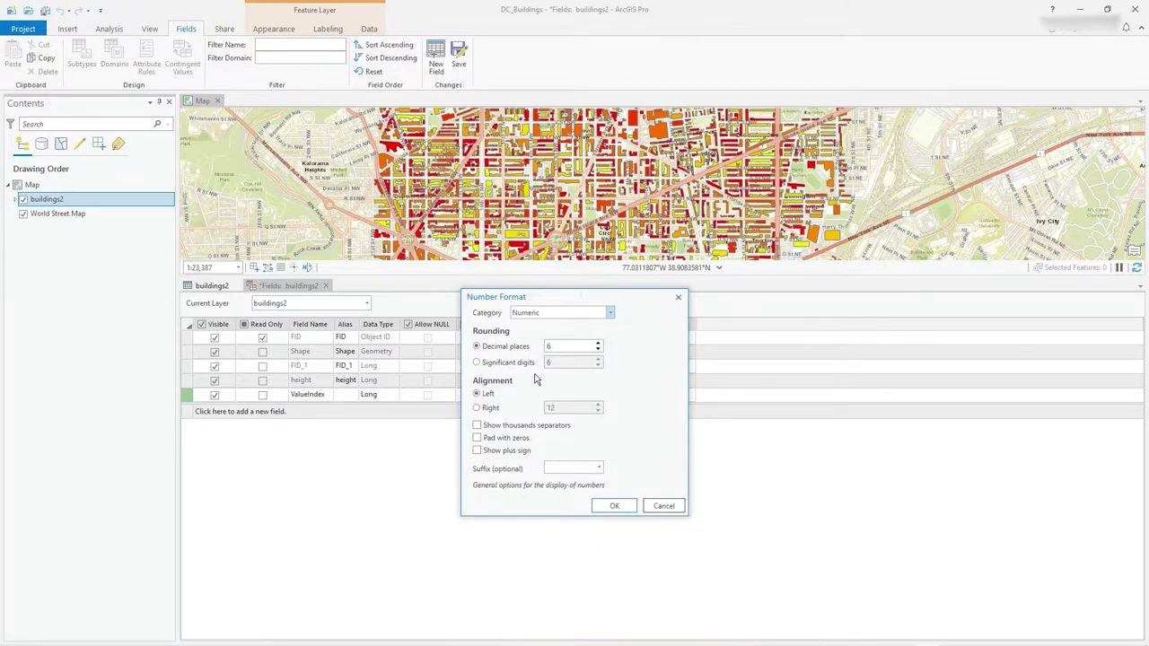
left_click(598, 351)
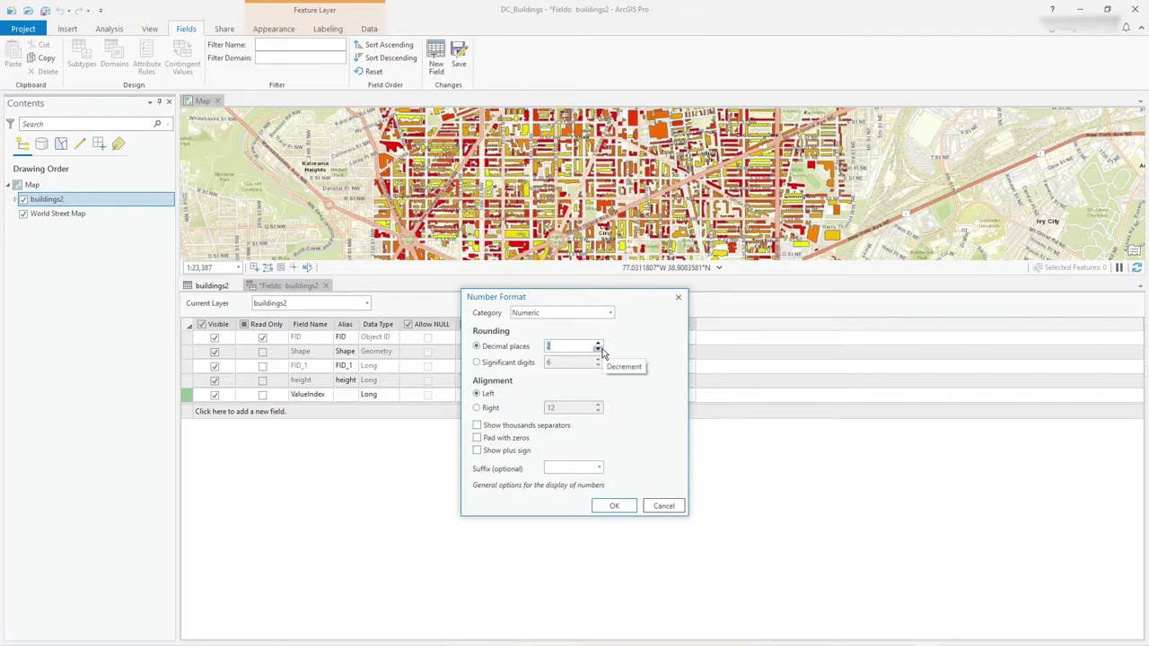
left_click(599, 350)
left_click(599, 350)
left_click(613, 508)
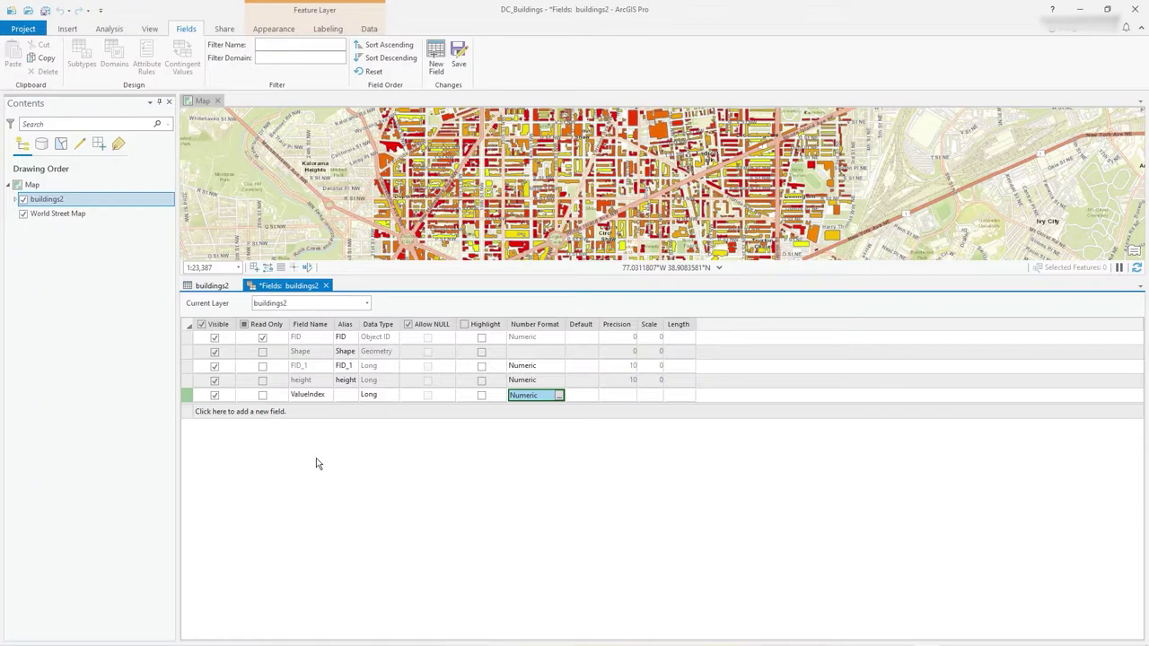
Step: Save the new ValueIndex field edits and bring up the ValueIndex column's context menu
left_click(217, 290)
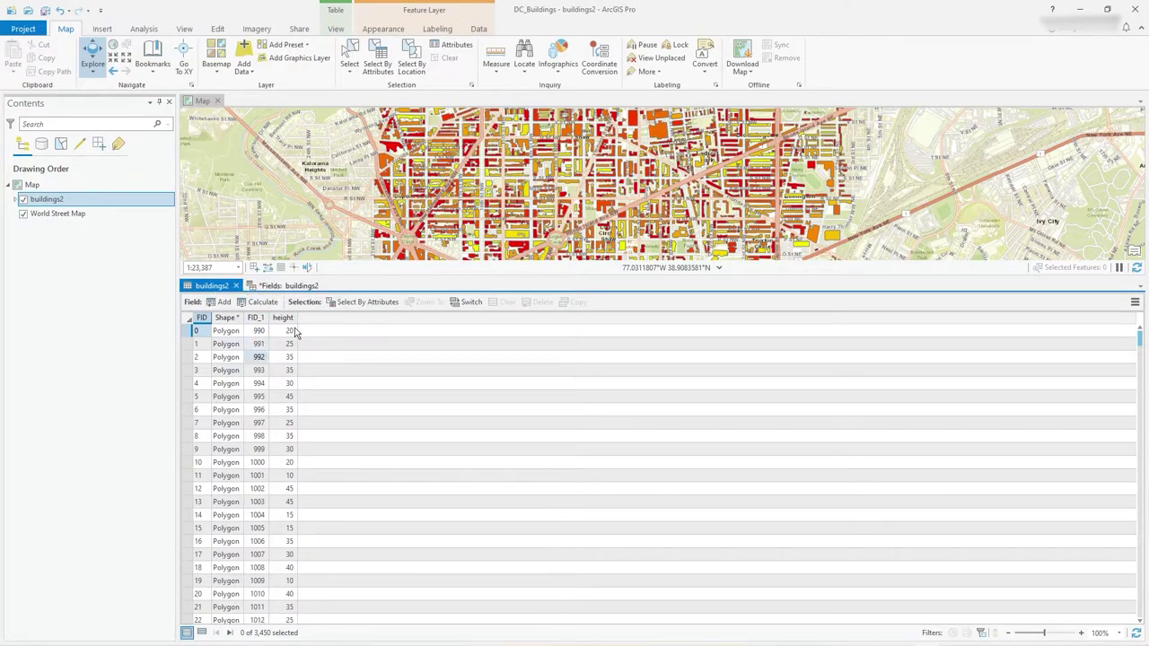
left_click(289, 285)
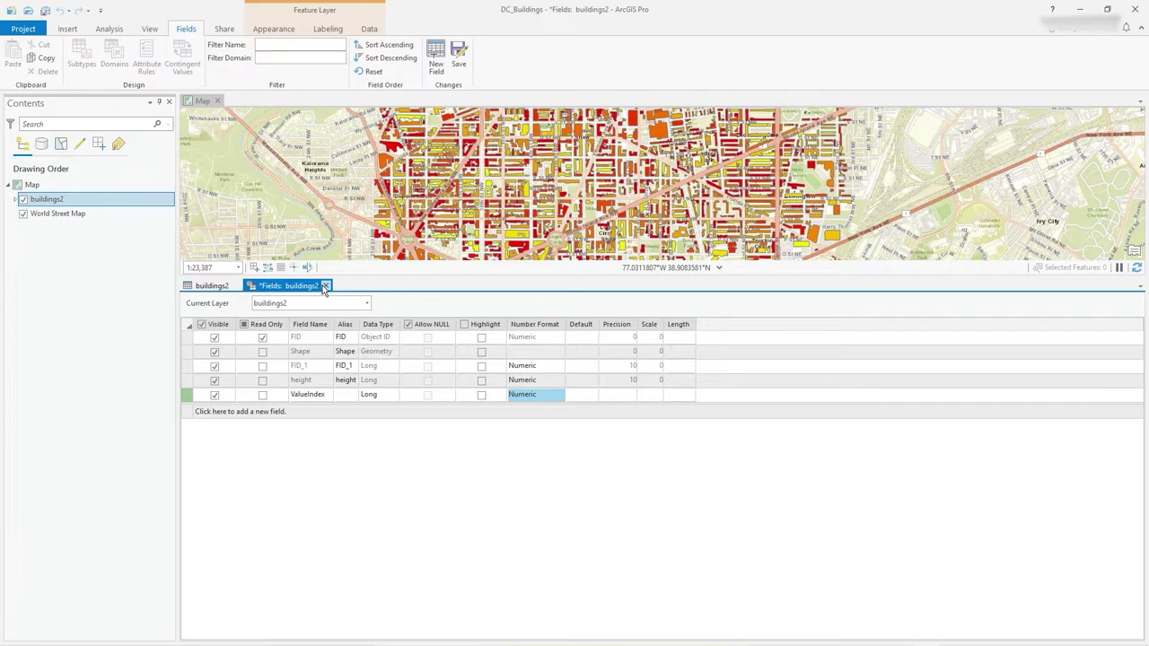
left_click(325, 285)
left_click(567, 356)
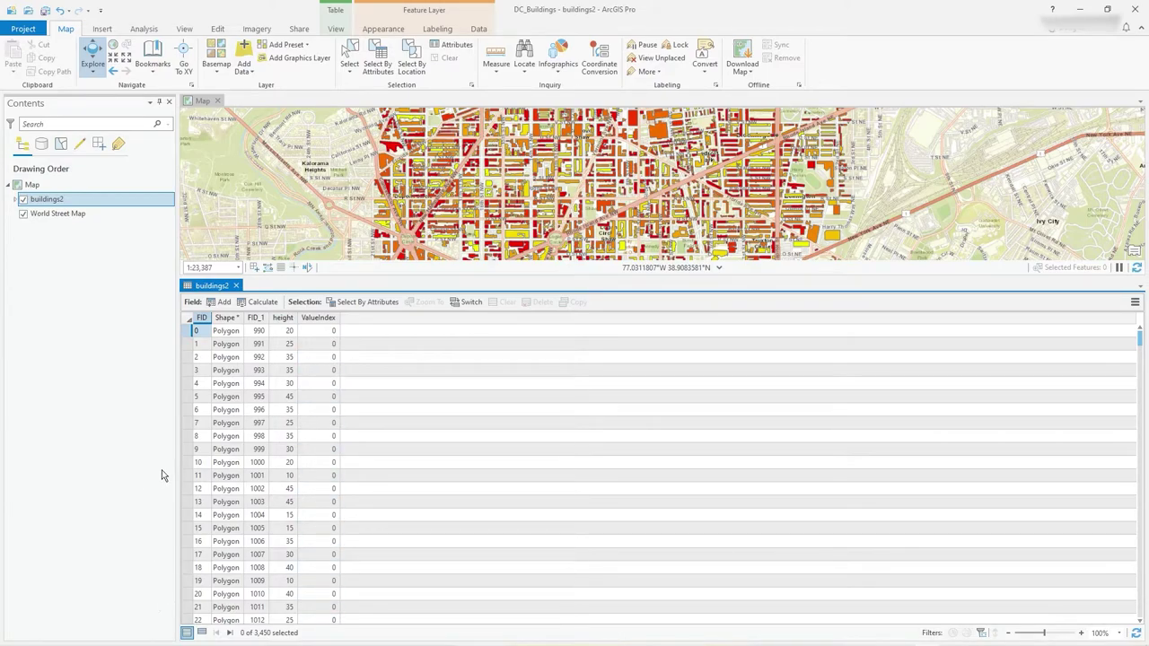
right_click(313, 327)
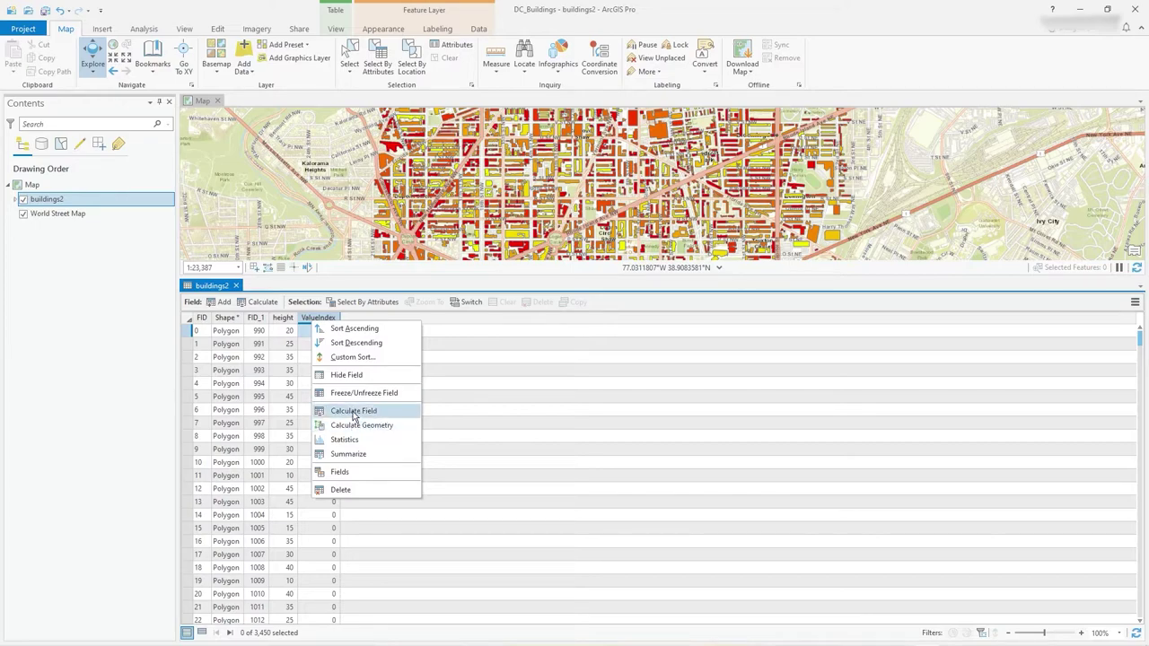
Step: Calculate ValueIndex using the Arcade expression random()*500 and apply it
left_click(355, 413)
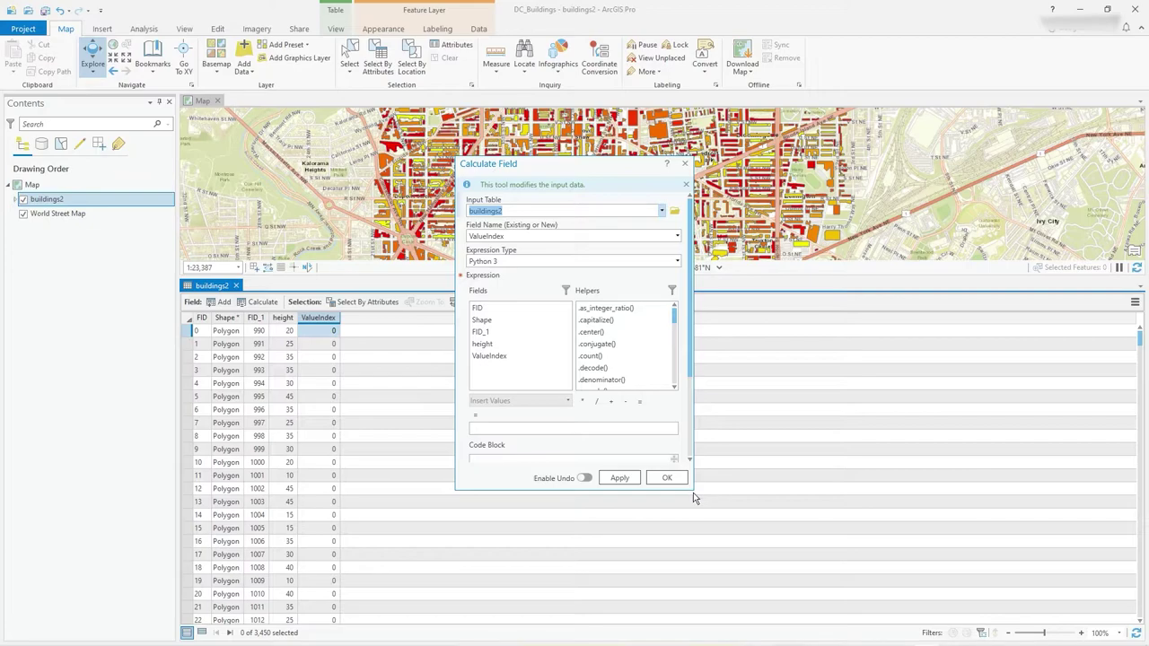
left_click_drag(692, 490, 699, 581)
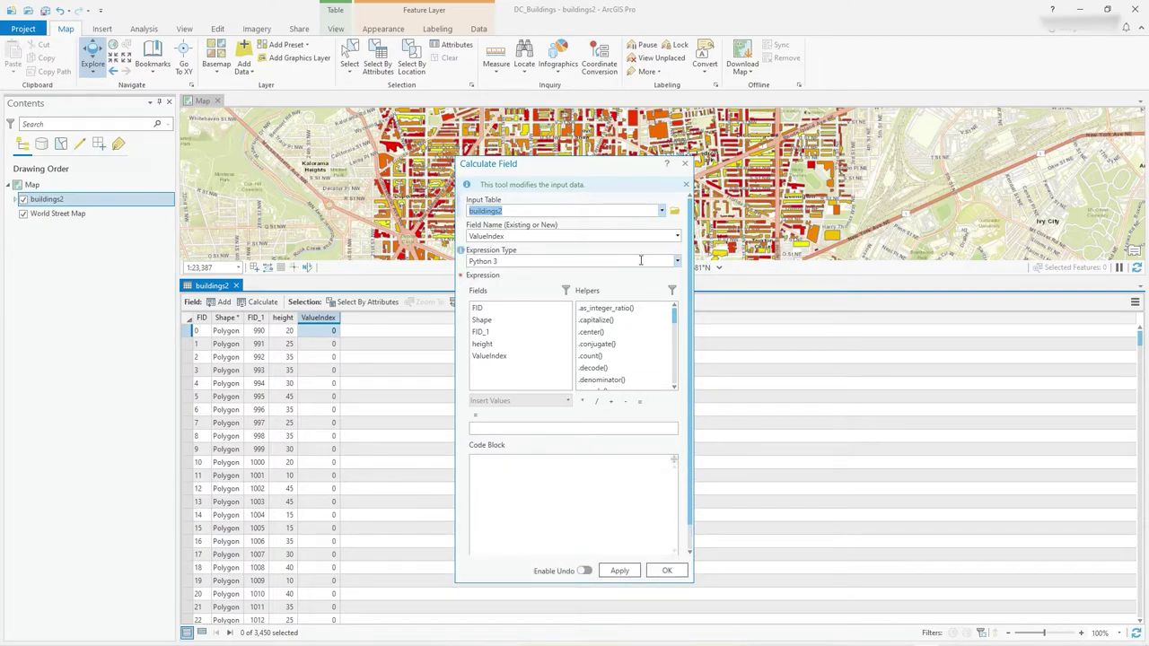
left_click(672, 259)
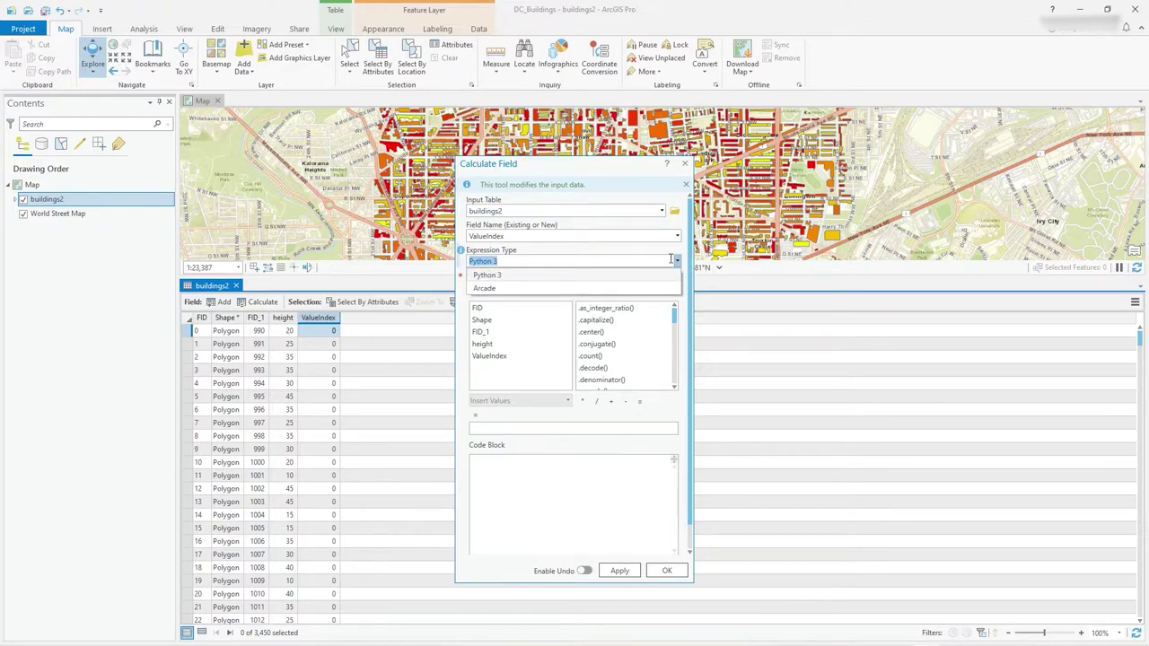
left_click(525, 288)
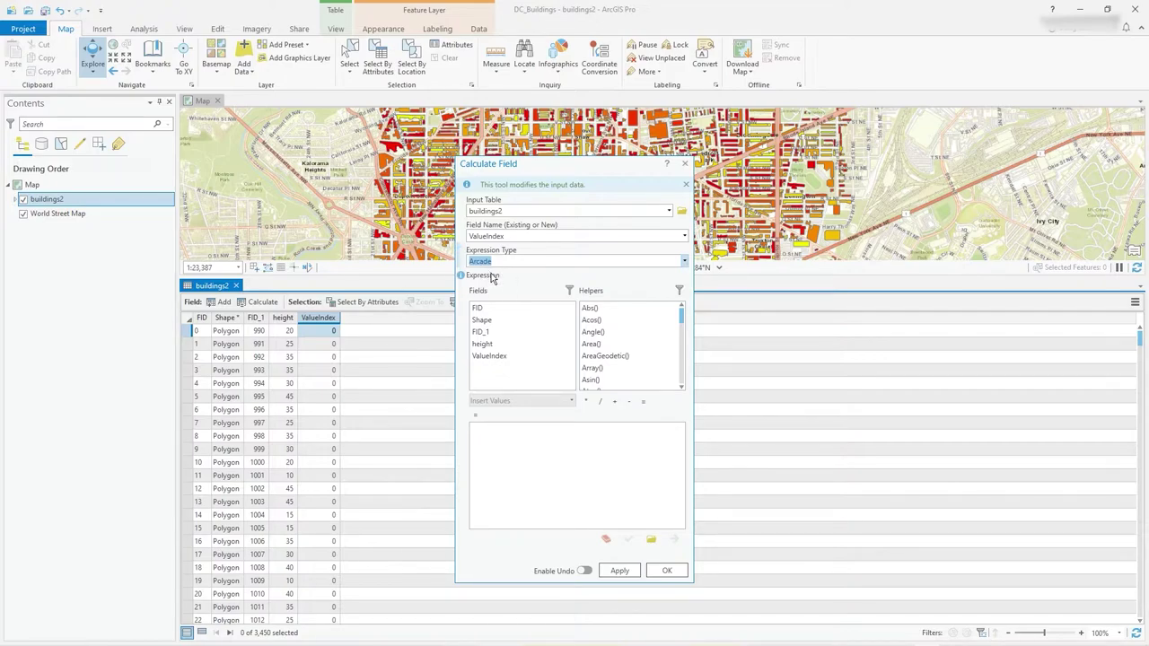
left_click(510, 429)
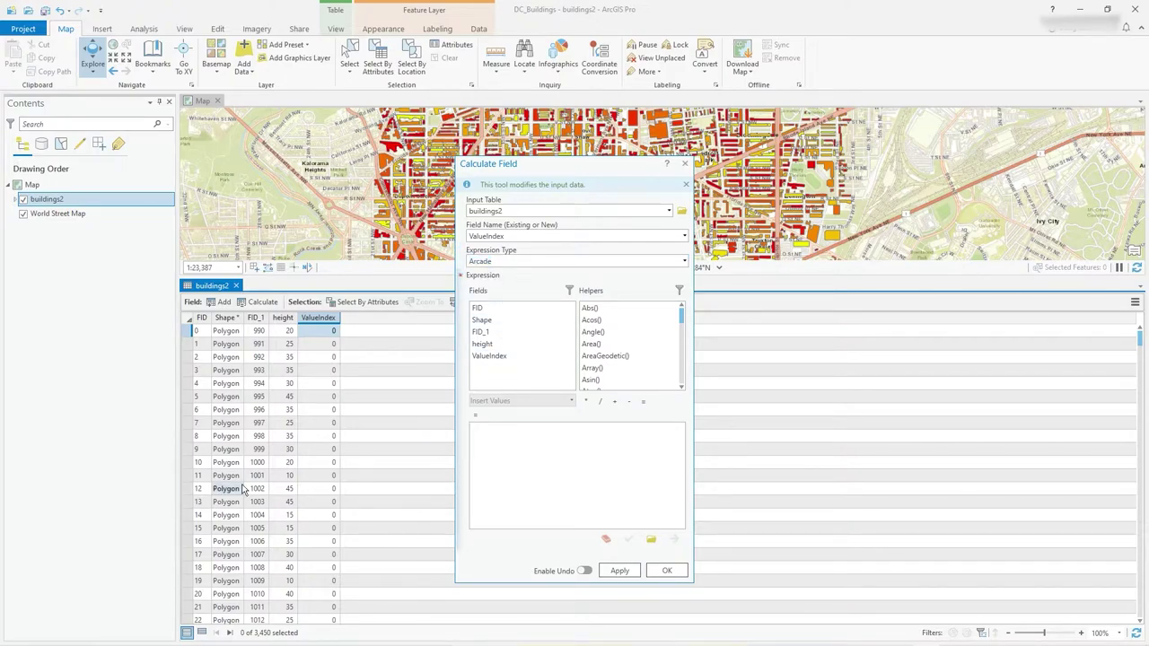
type("random()*500")
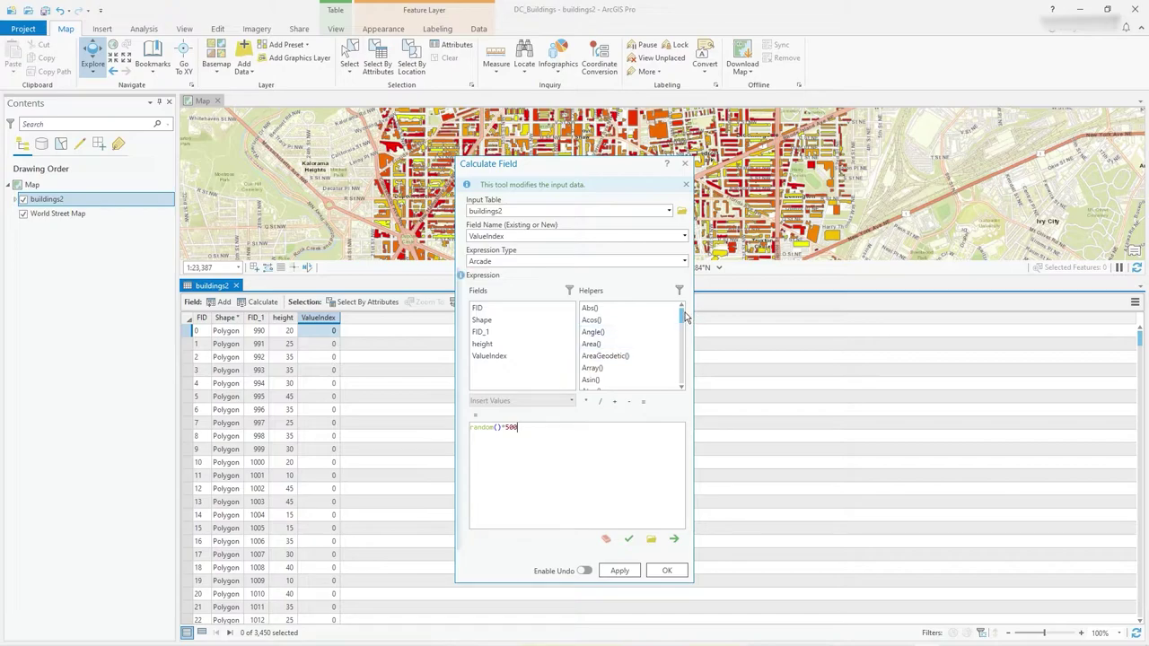
left_click_drag(682, 318, 684, 361)
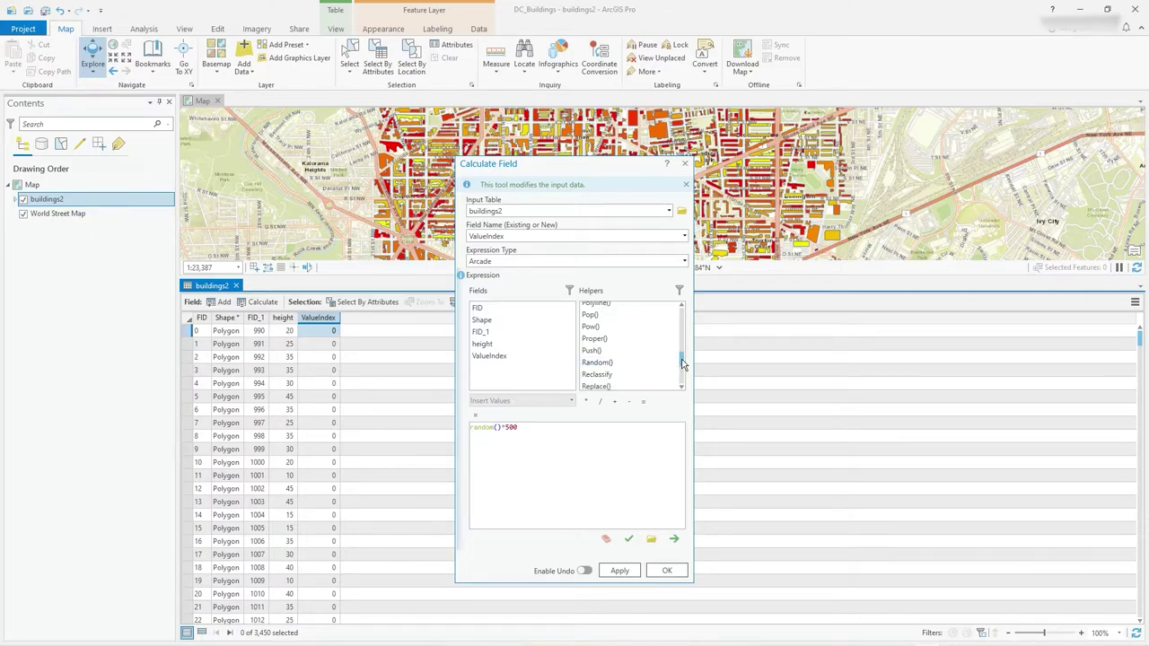
left_click_drag(685, 361, 684, 310)
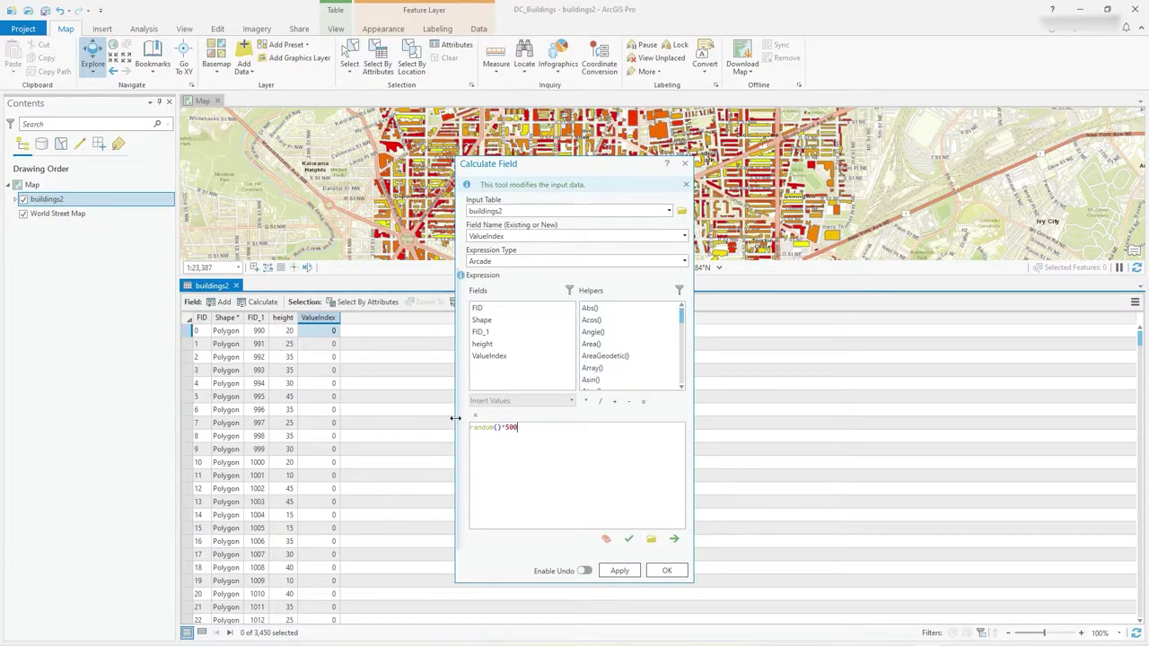
left_click(622, 571)
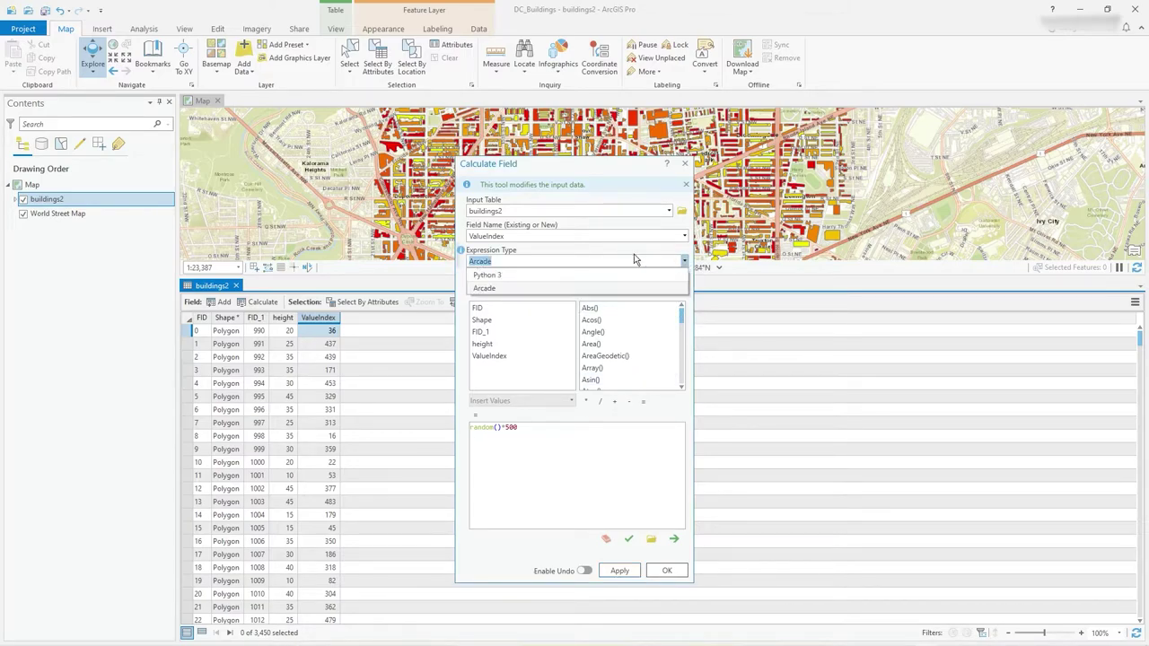
Step: Recalculate ValueIndex in Python 3 with random.randint(0,500) and 'import random', then clear the expression
left_click(508, 275)
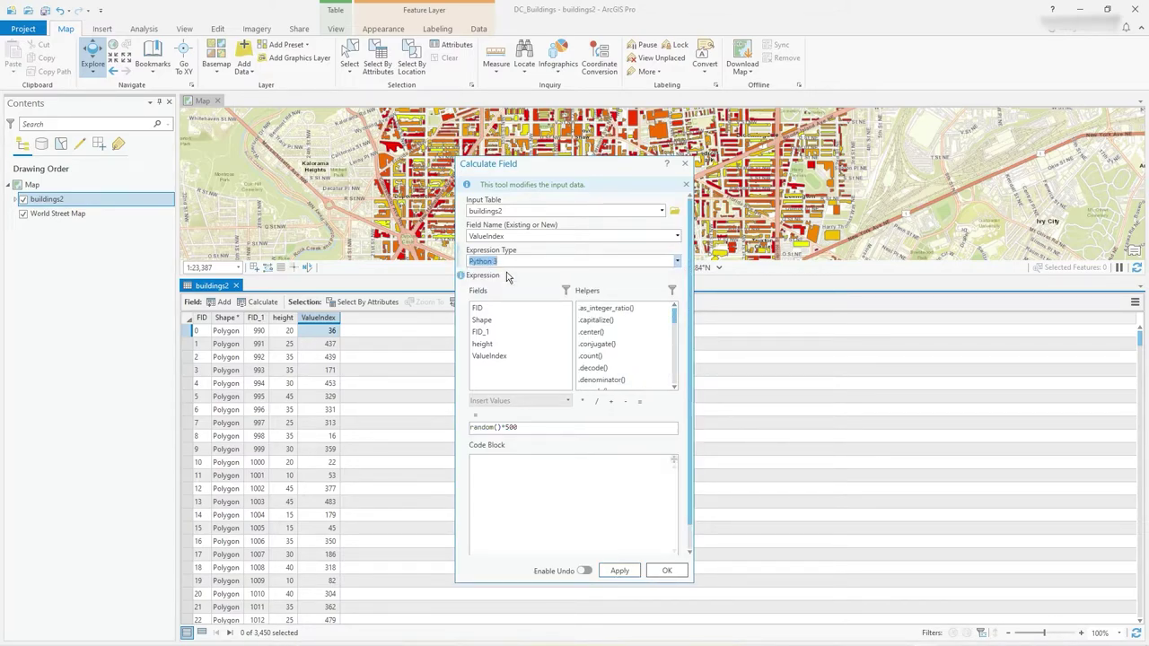
triple_click(516, 428)
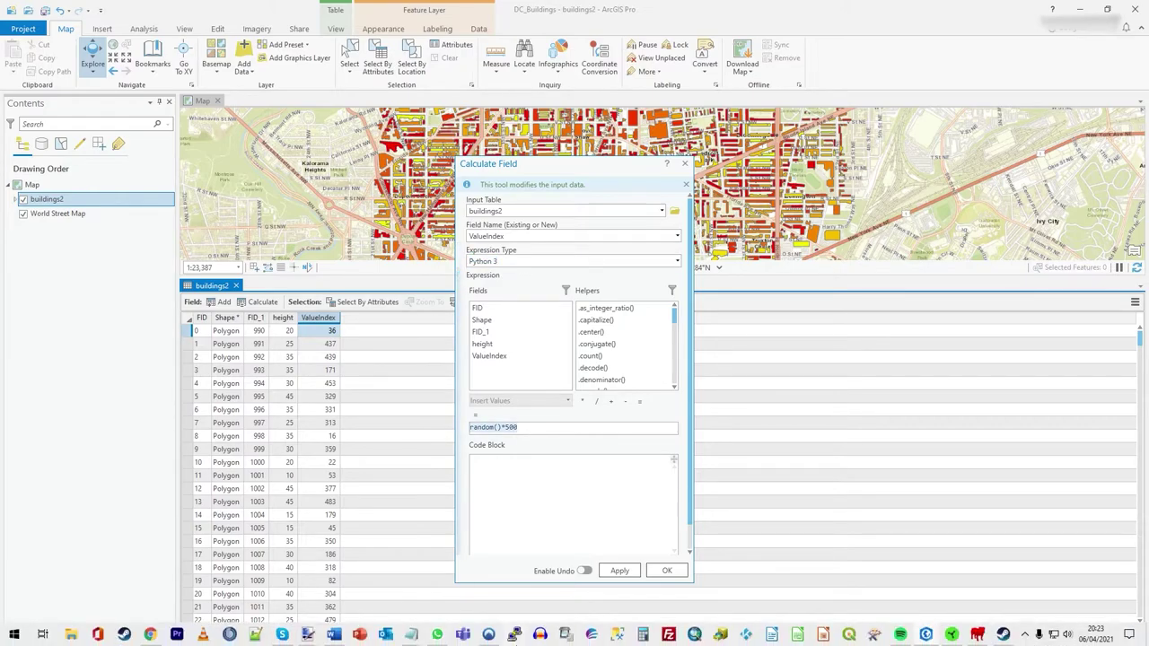
key("BackSpace")
type("rand")
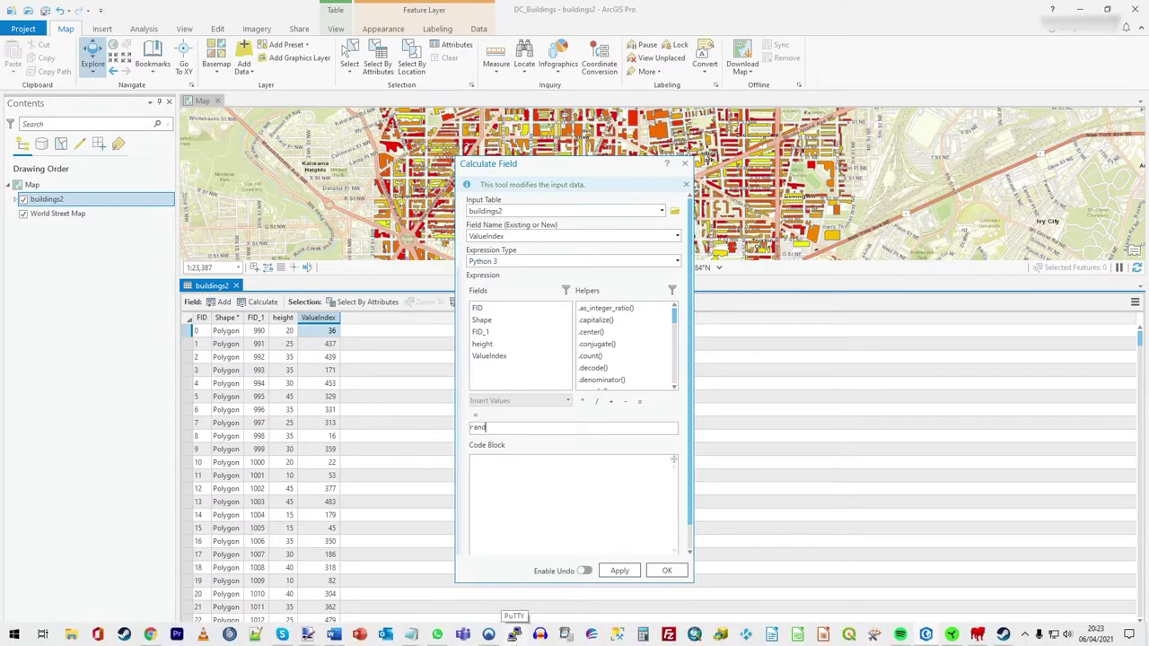
type("om.randint(0,500)")
left_click(534, 473)
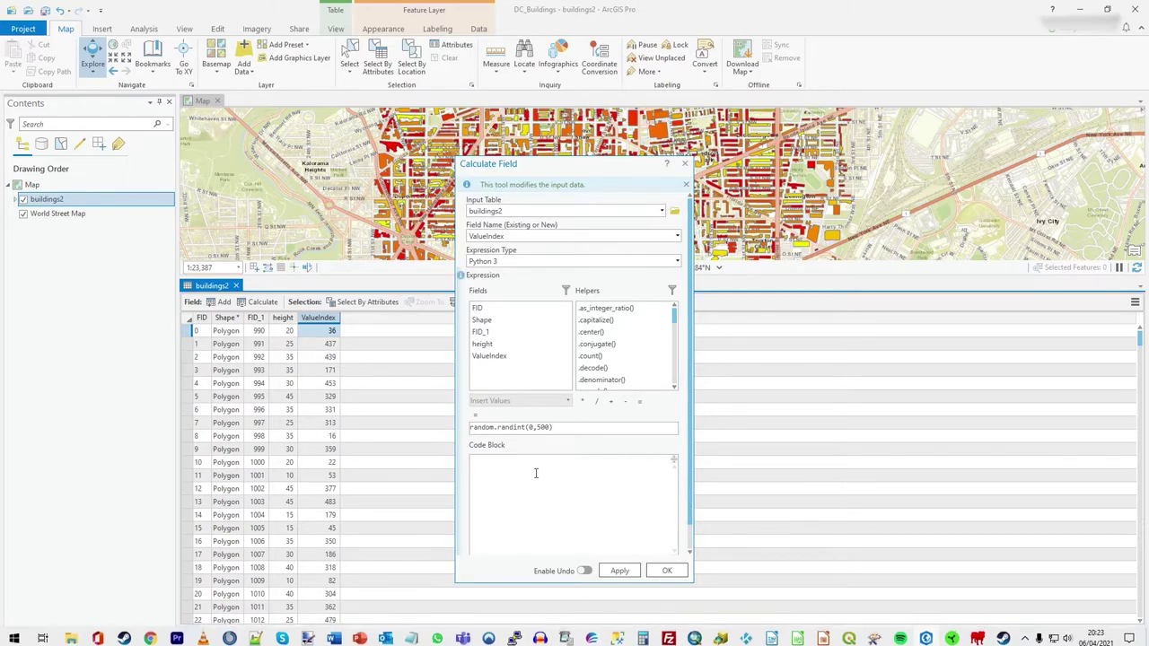
type("import")
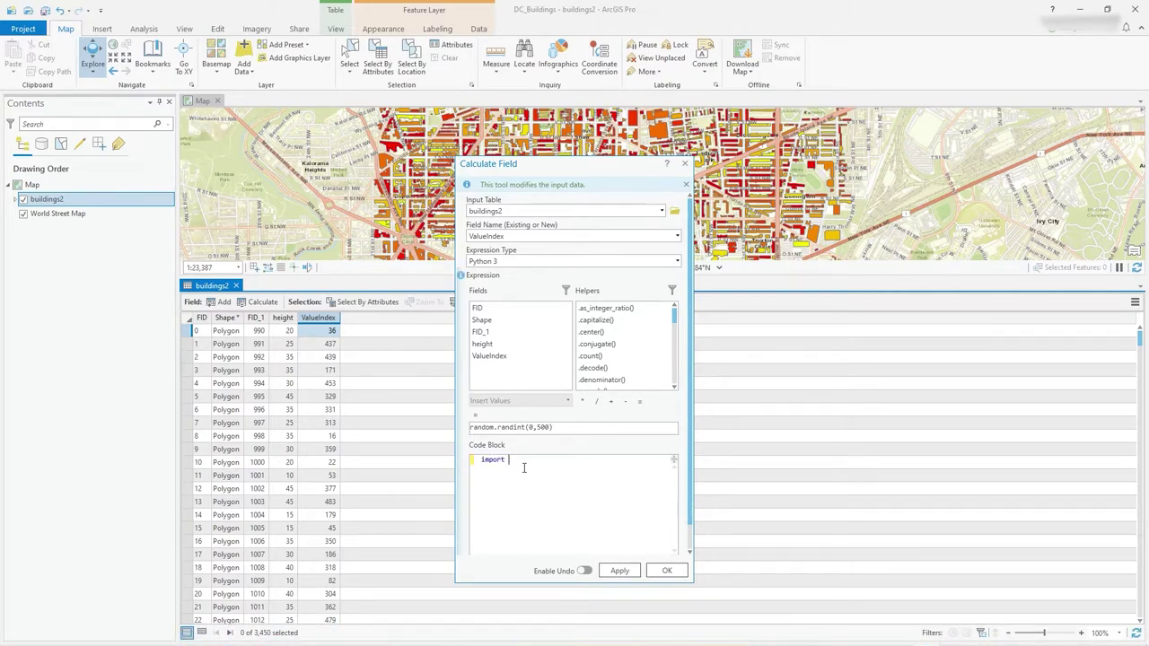
type(" random")
left_click(620, 571)
left_click(620, 571)
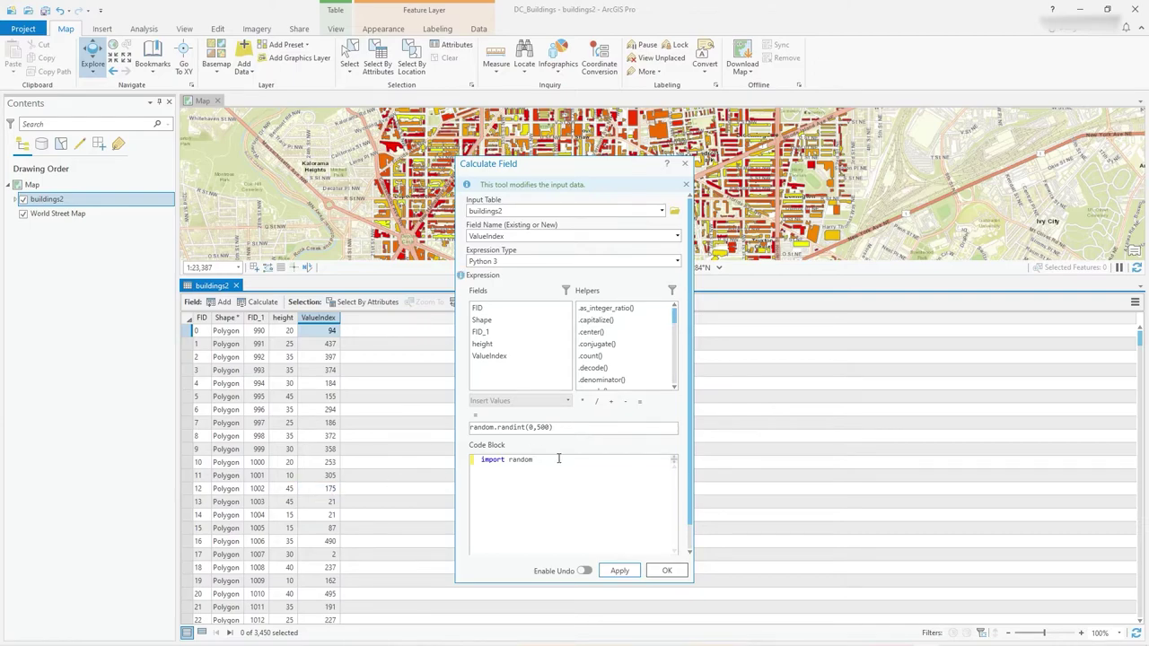
left_click_drag(566, 426, 442, 419)
key("Delete")
Step: Set the expression to 0, empty the Code Block, and apply to reset ValueIndex to 0
type("0")
left_click_drag(544, 462, 433, 464)
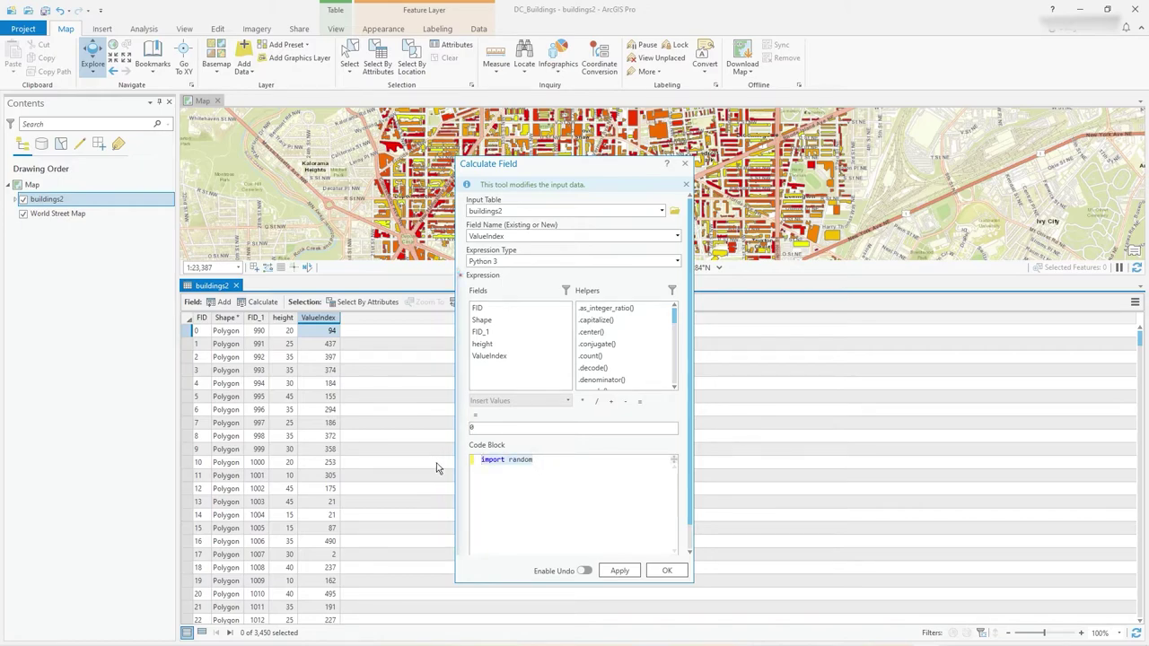
key("Delete")
left_click(619, 571)
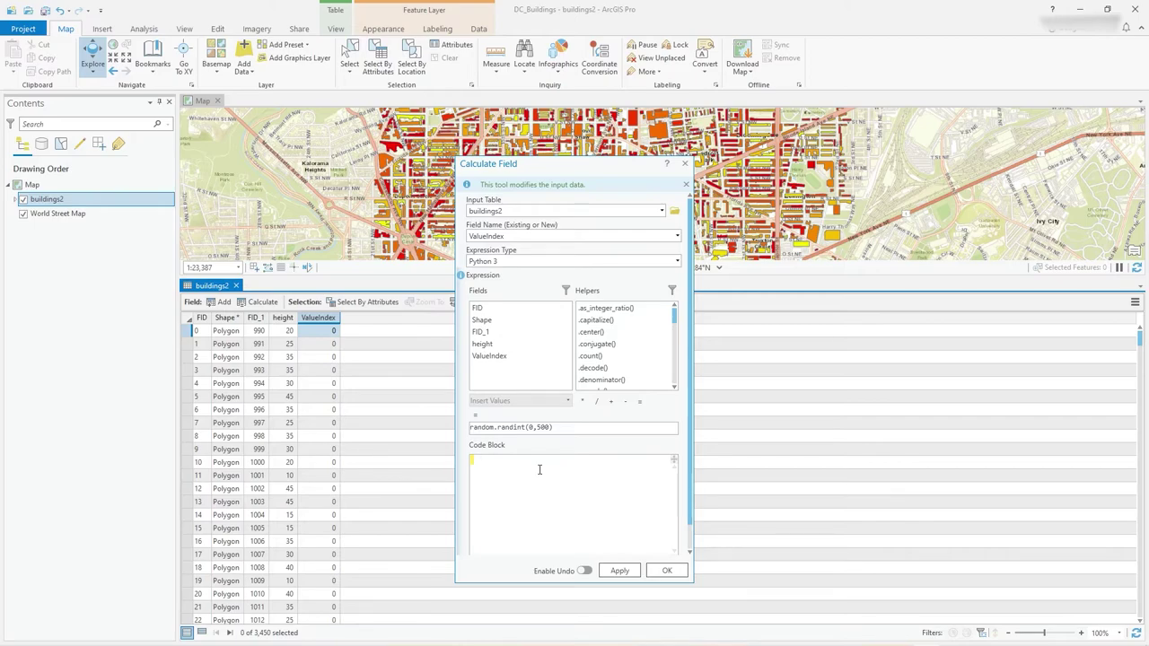
Step: Recalculate ValueIndex with random.randint(0,500) and 'import random', finishing with OK
type("import t")
type("andom")
left_click(666, 571)
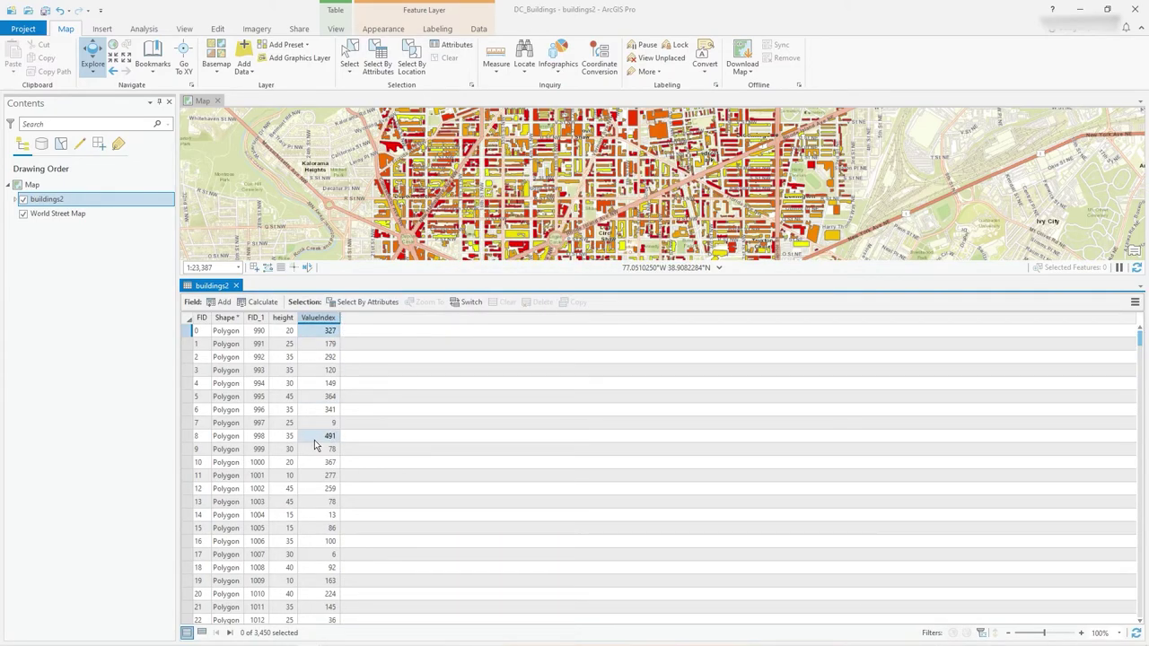
scroll(305, 377, "down", 20)
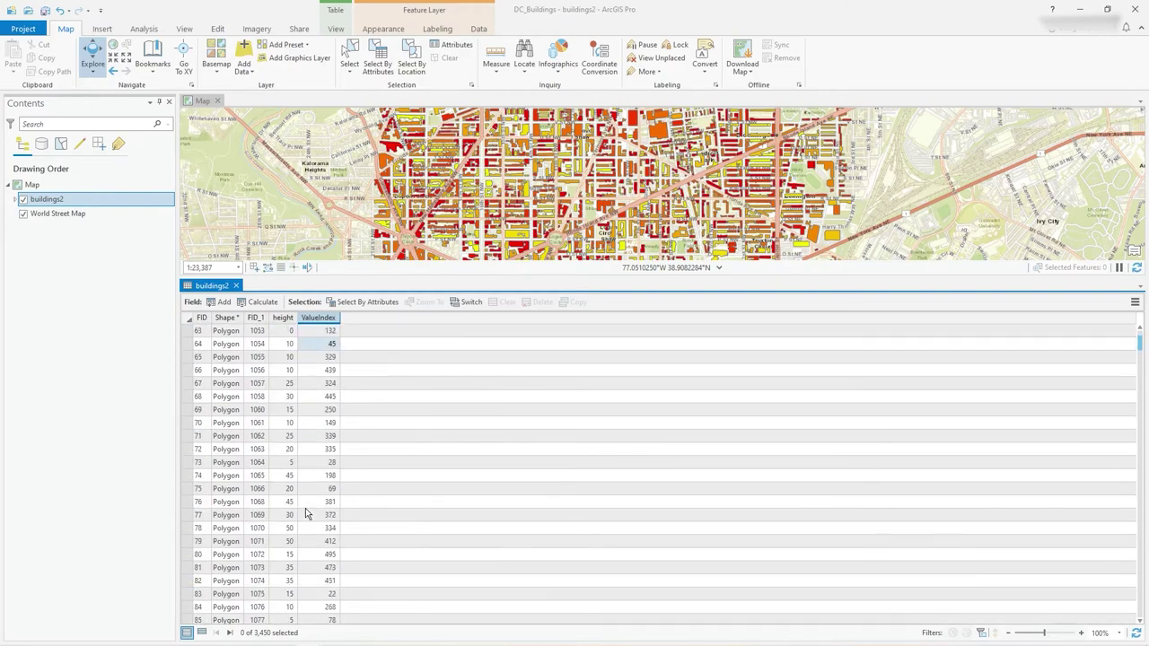
scroll(305, 507, "up", 20)
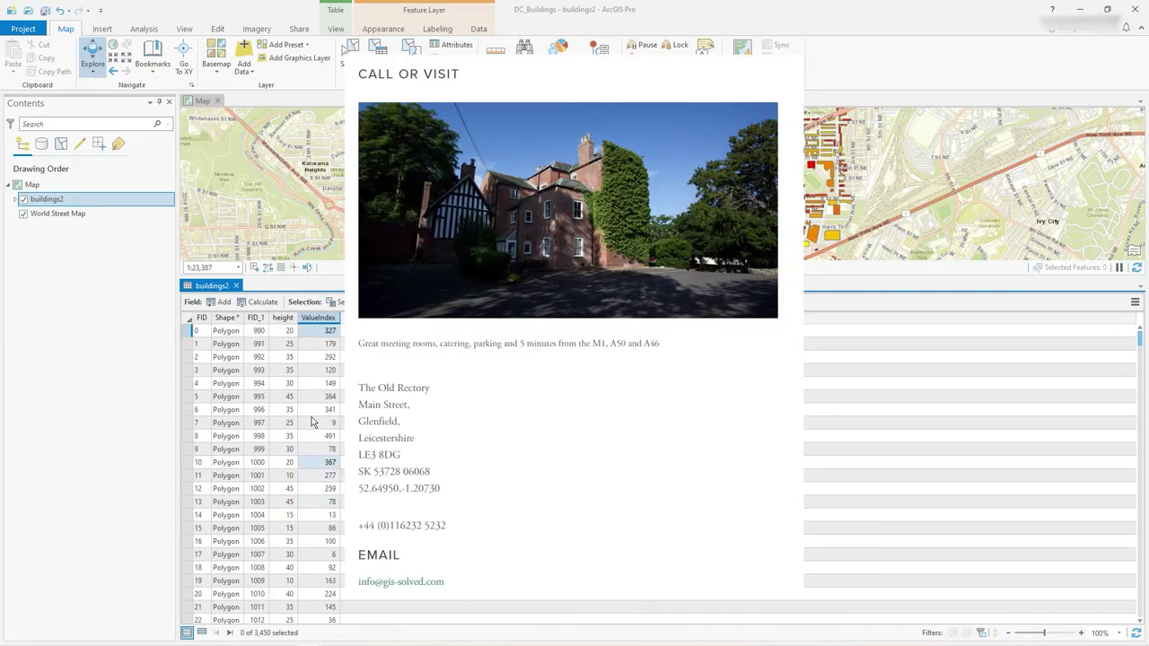